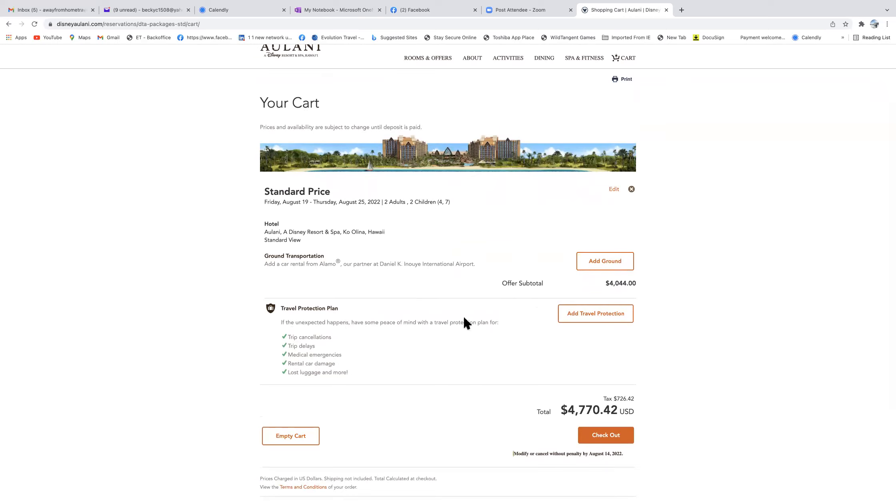
# Add the Travel Protection Plan for all traveling guests to the Aulani vacation cart
pyautogui.click(613, 320)
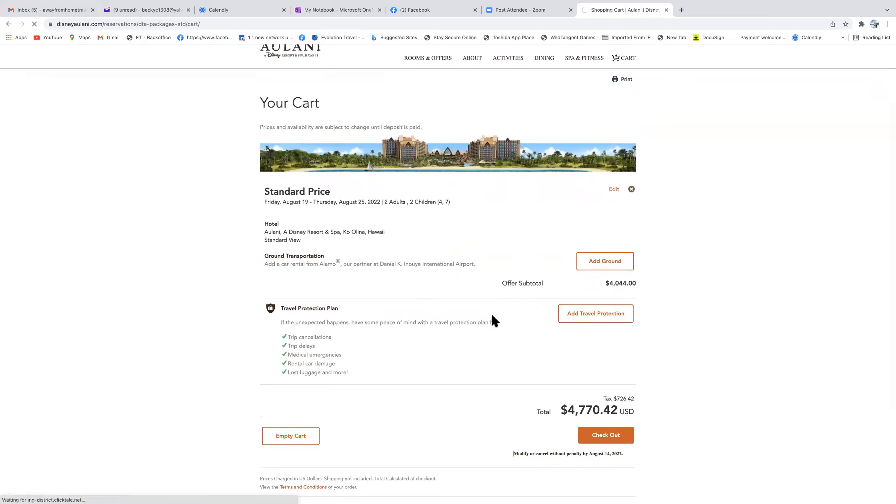
pyautogui.scroll(-1, 453, 302)
pyautogui.scroll(-3, 452, 301)
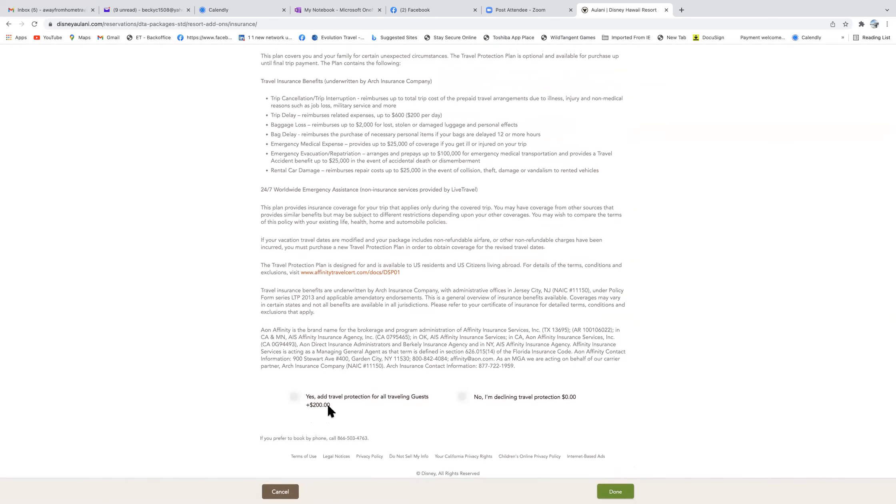
pyautogui.click(295, 397)
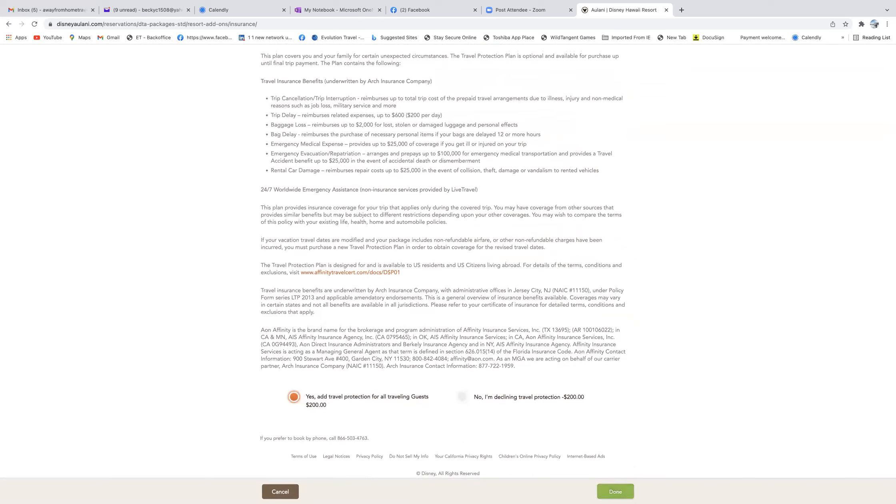
pyautogui.click(616, 492)
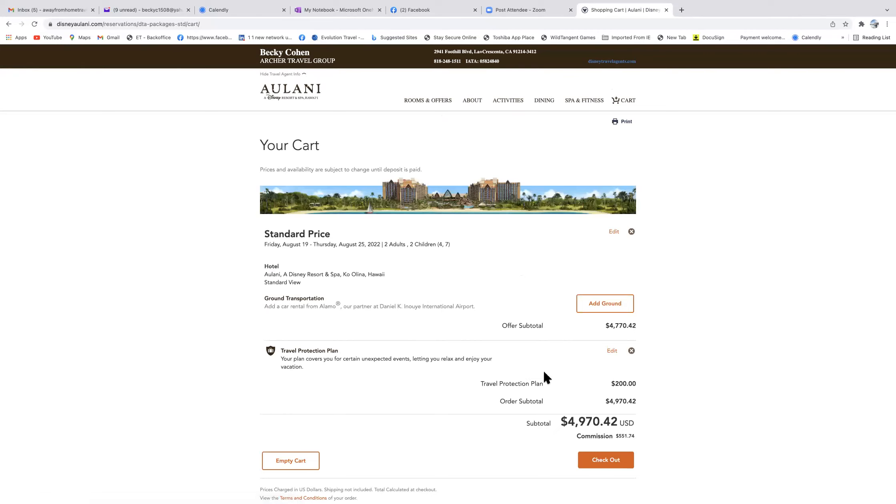
# Review the cart and the checkout page's guest and payment sections, and return to the cart
pyautogui.scroll(-3, 481, 376)
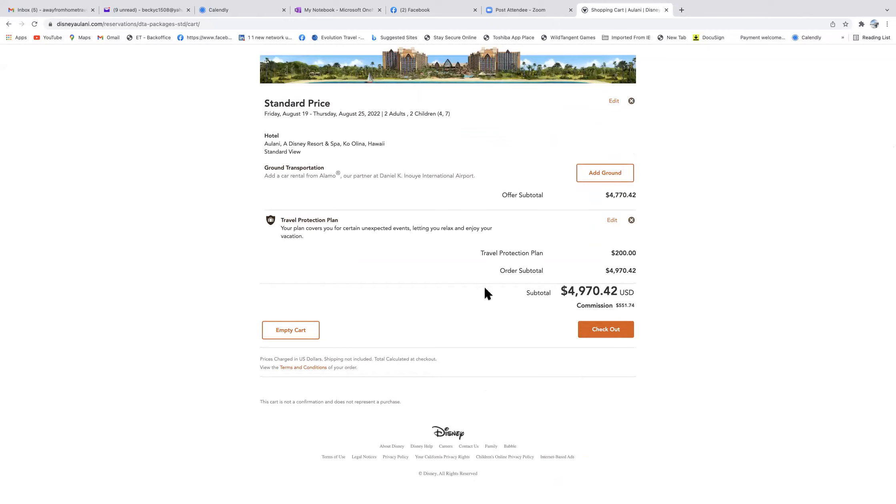
pyautogui.scroll(1, 479, 291)
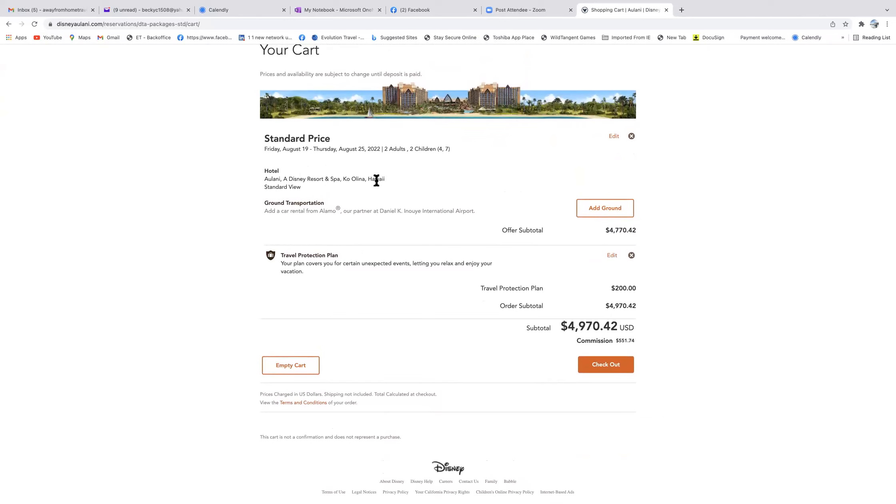
pyautogui.scroll(1, 380, 182)
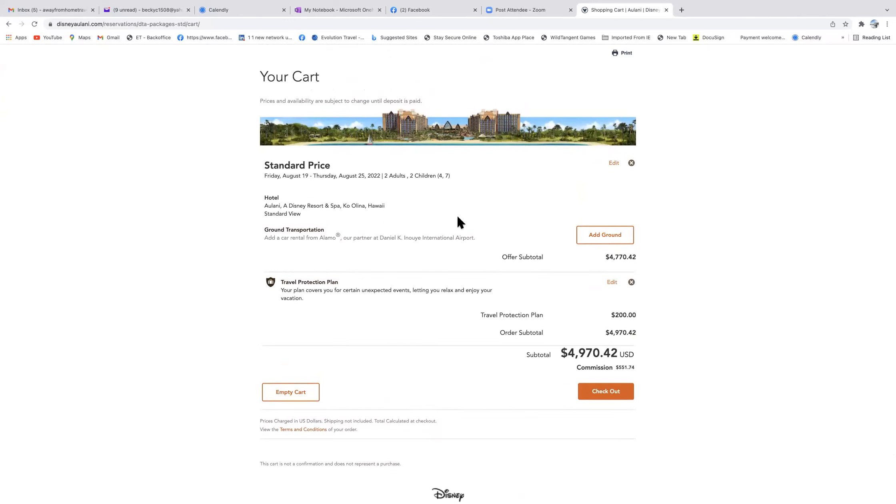
pyautogui.click(604, 390)
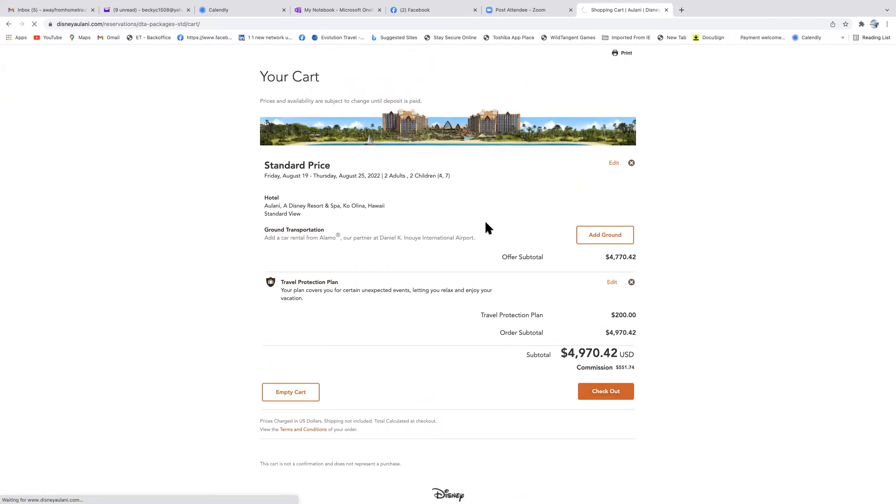
pyautogui.scroll(-2, 486, 223)
pyautogui.scroll(1, 485, 223)
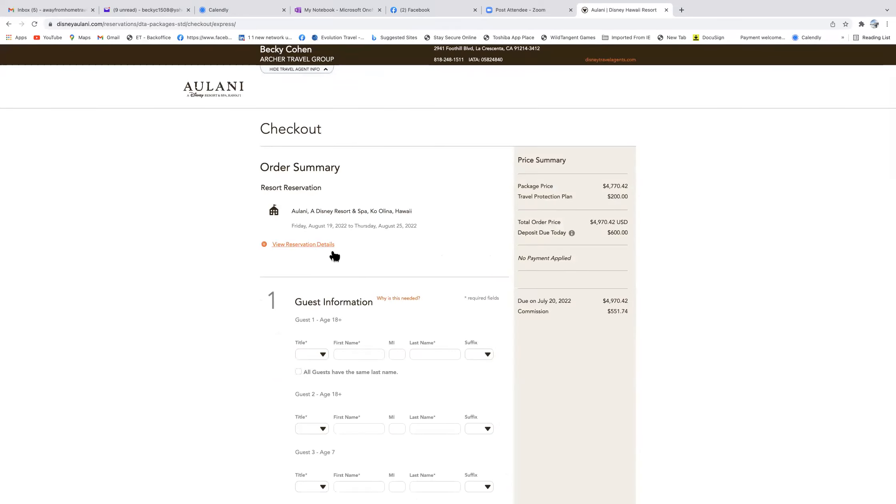
pyautogui.scroll(-6, 353, 262)
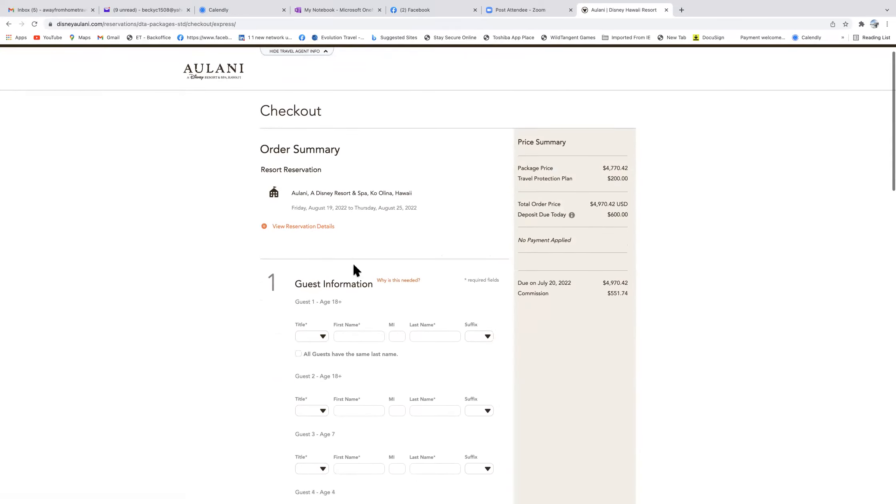
pyautogui.scroll(-8, 356, 262)
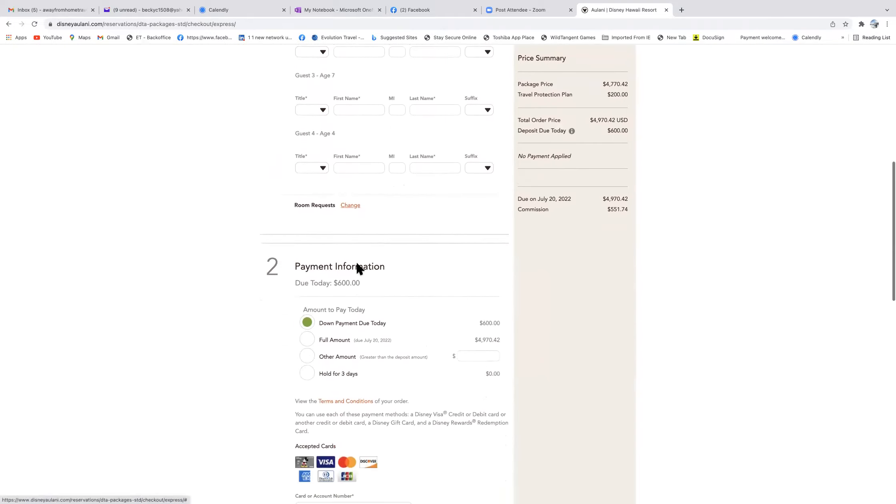
pyautogui.scroll(14, 357, 264)
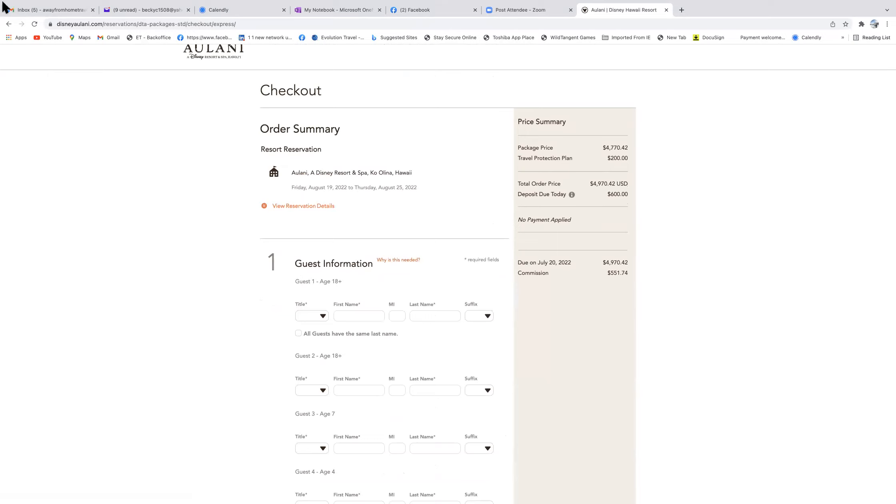
pyautogui.click(8, 24)
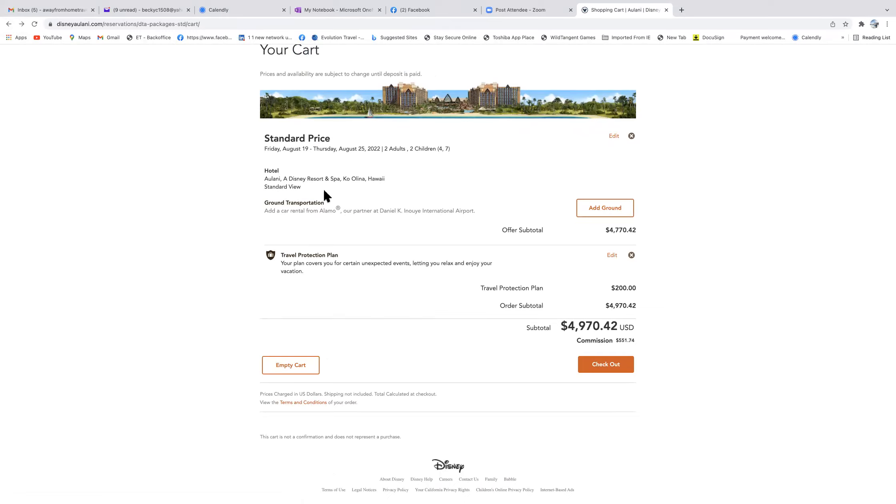
# Copy the package details in the cart from the "Standard Price" heading down to "Standard View"
pyautogui.moveTo(301, 186); pyautogui.dragTo(251, 136)
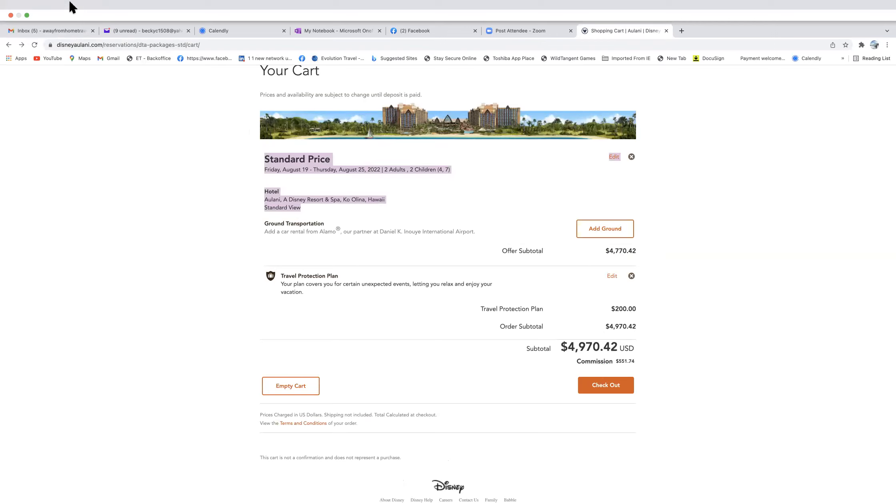
pyautogui.click(71, 2)
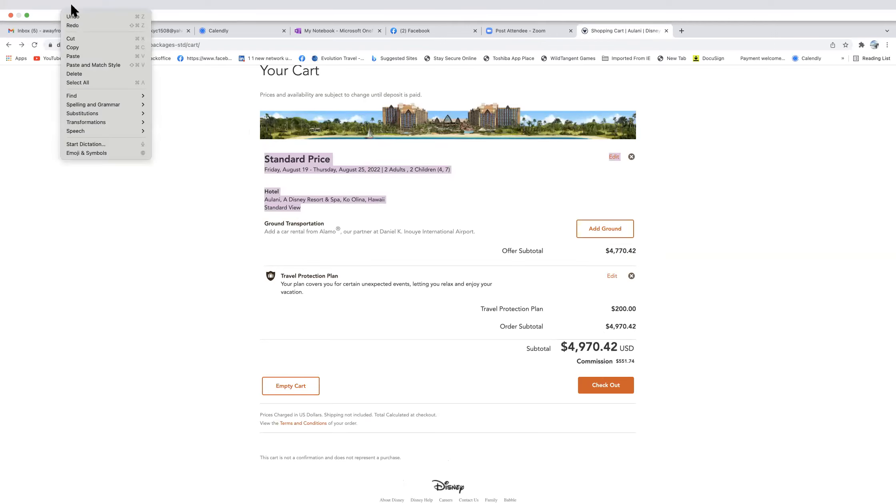
pyautogui.click(77, 48)
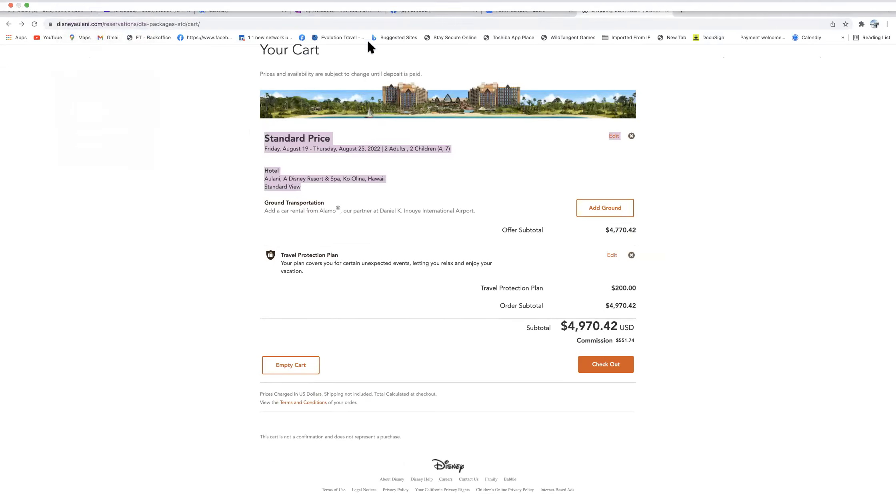
# Switch to Facebook in a new browser tab and open the managed group "Island Time Travel-n-Cruise Vacations"
pyautogui.click(682, 10)
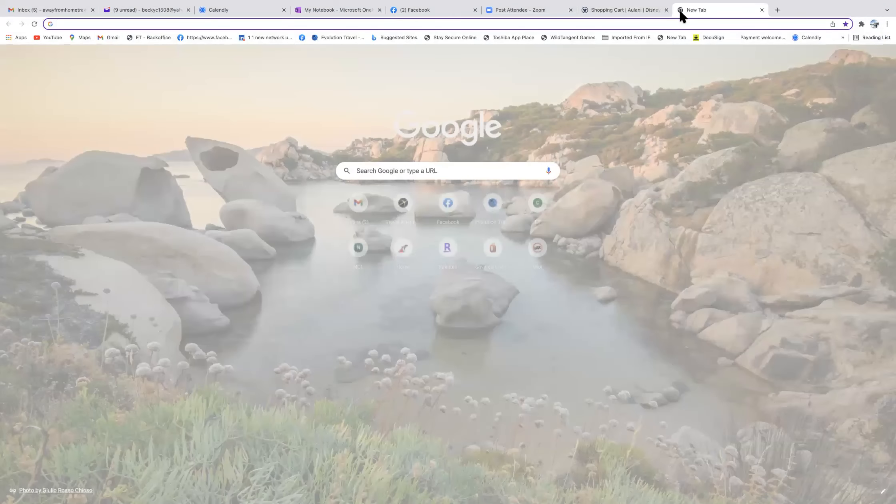
pyautogui.click(454, 206)
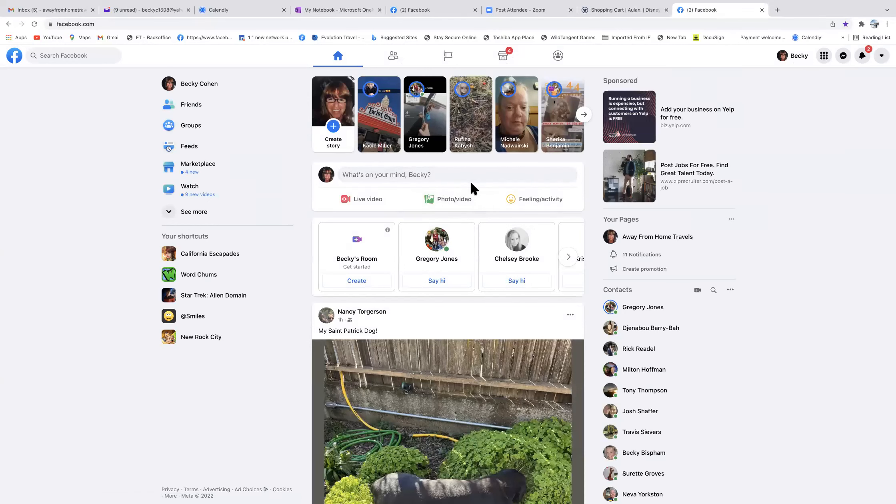
pyautogui.click(559, 55)
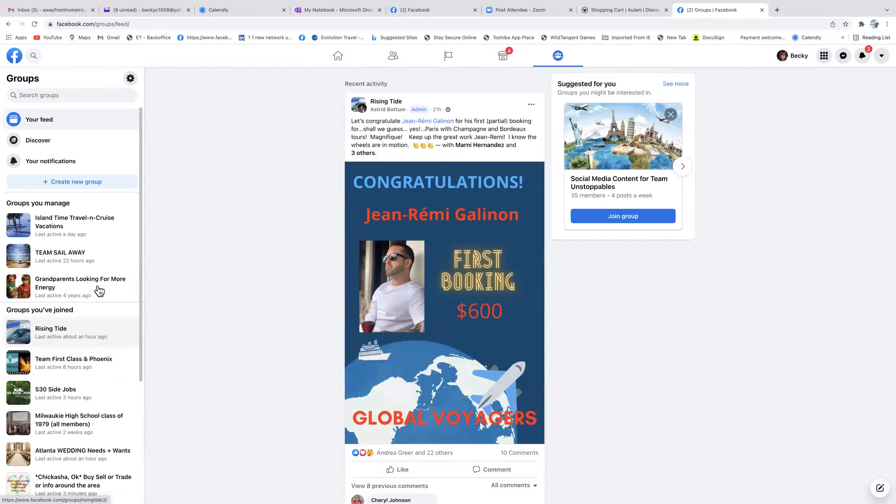
pyautogui.click(72, 227)
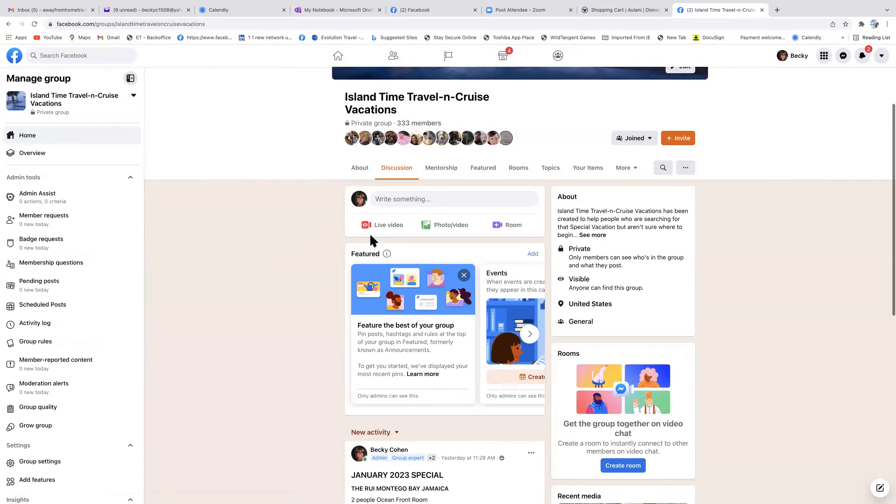
# Start a group post with the copied package details and delete its "EditRoom Selected - Opens Dialog" line
pyautogui.click(410, 200)
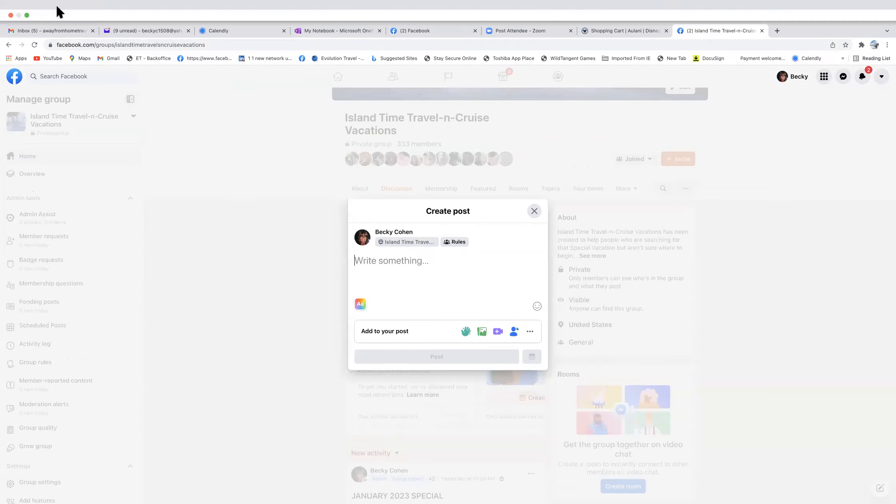
pyautogui.click(70, 4)
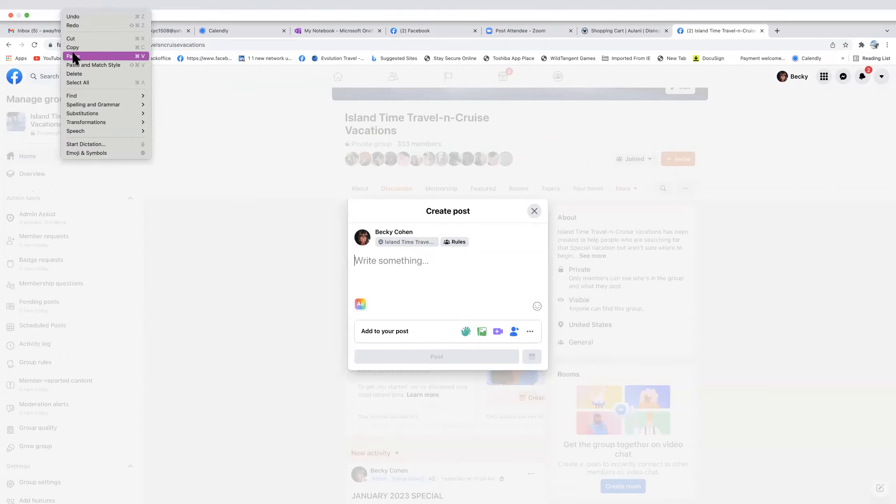
pyautogui.click(80, 58)
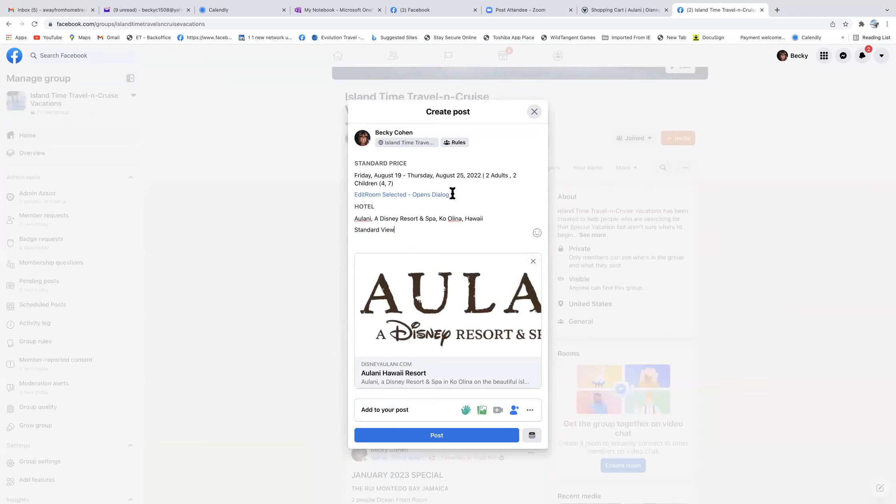
pyautogui.moveTo(450, 195); pyautogui.dragTo(355, 196)
pyautogui.press('BackSpace')
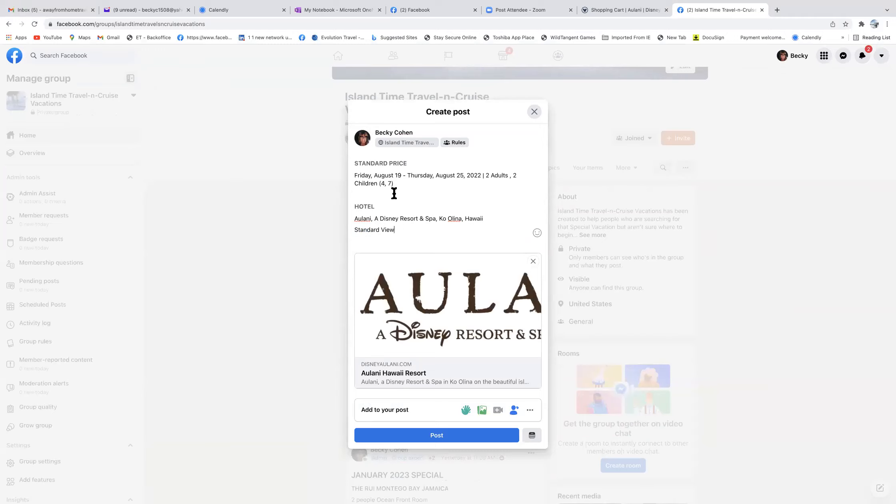
# Put the guests on their own line as "2 Adults - 2 Children", removing the divider and the children's ages
pyautogui.click(485, 176)
pyautogui.press('Return')
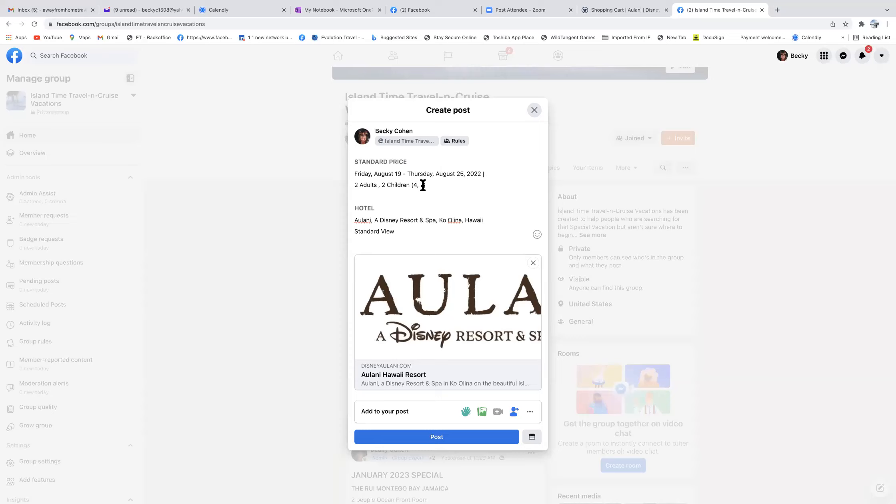
pyautogui.moveTo(427, 185); pyautogui.dragTo(412, 185)
pyautogui.press('BackSpace')
pyautogui.press('BackSpace')
pyautogui.write('-')
# Insert "Room:" before "Standard View" in the post's hotel details
pyautogui.moveTo(355, 232); pyautogui.dragTo(359, 232)
pyautogui.click(417, 239)
pyautogui.click(355, 231)
pyautogui.write('Room')
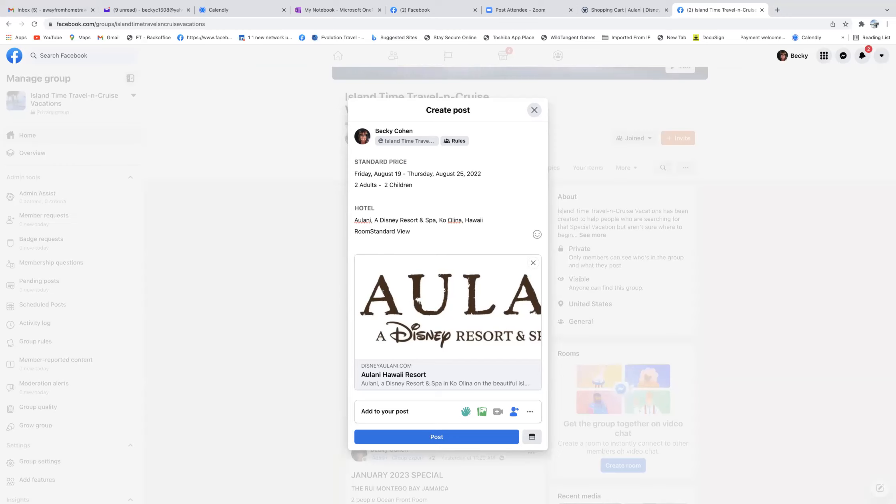
pyautogui.press('BackSpace')
pyautogui.write(':')
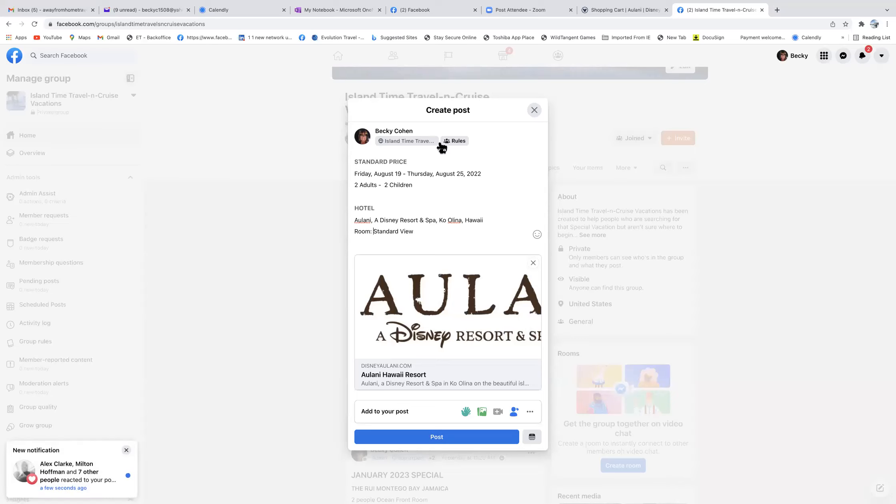
# Switch to the Aulani shopping cart and copy the order subtotal amount
pyautogui.click(594, 8)
pyautogui.click(439, 176)
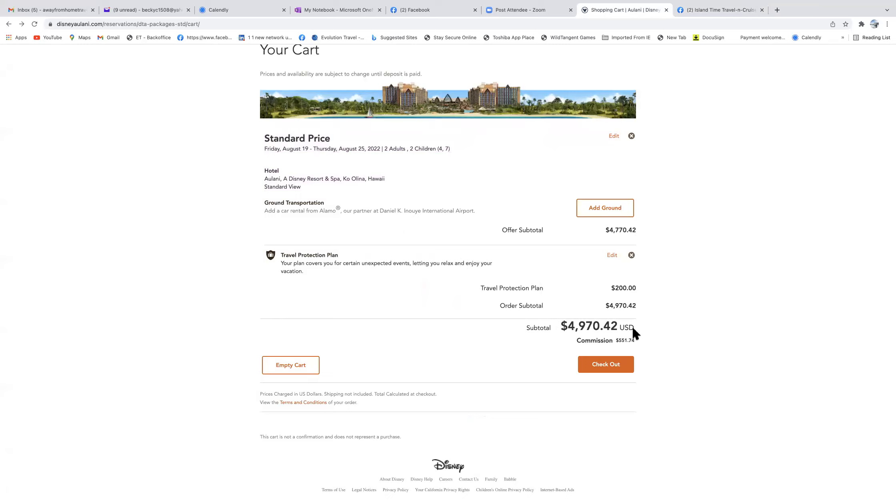
pyautogui.moveTo(606, 307); pyautogui.dragTo(635, 306)
pyautogui.click(68, 1)
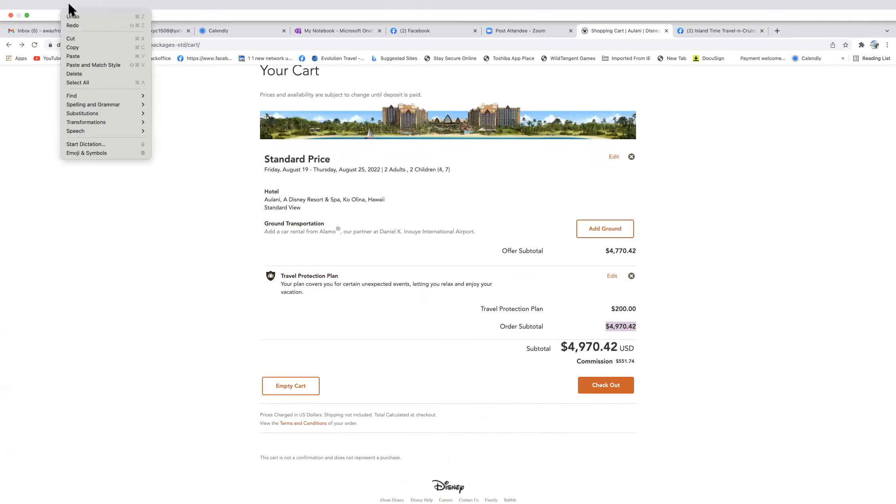
pyautogui.click(74, 47)
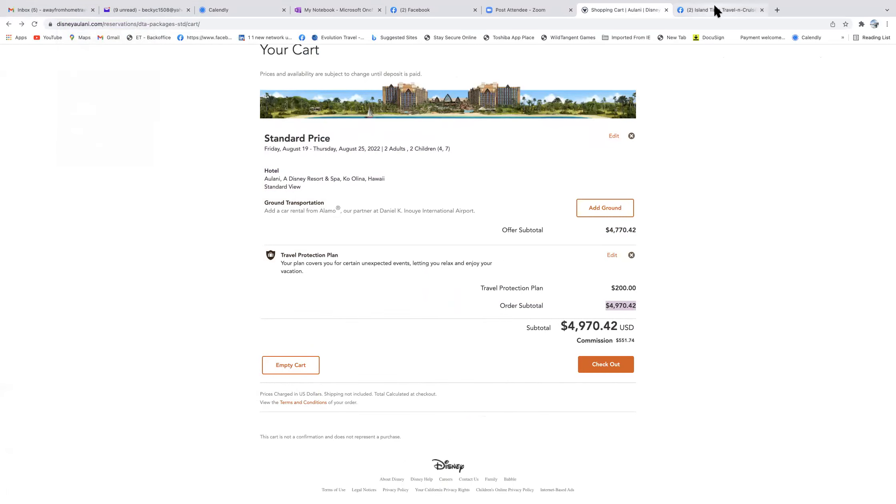
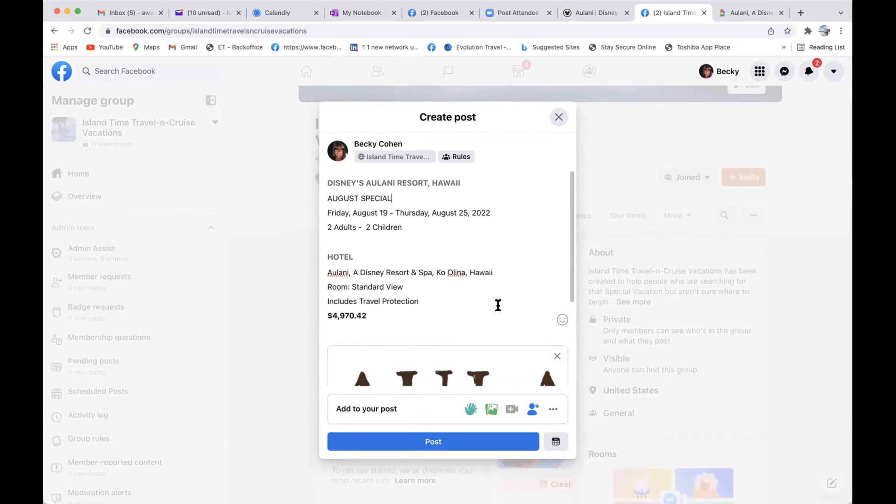
# Remove the Aulani website link preview from the post and attach a photo of the resort's beachfront instead
pyautogui.scroll(-3, 510, 362)
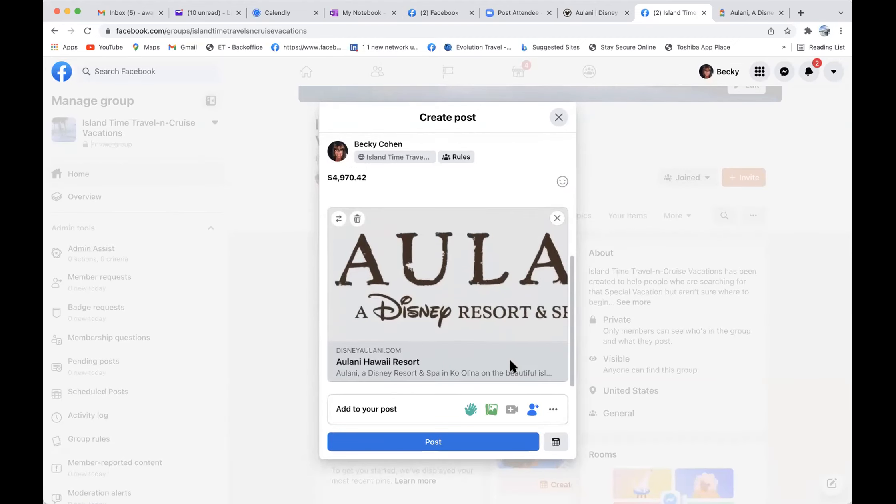
pyautogui.scroll(2, 510, 359)
pyautogui.scroll(-1, 510, 358)
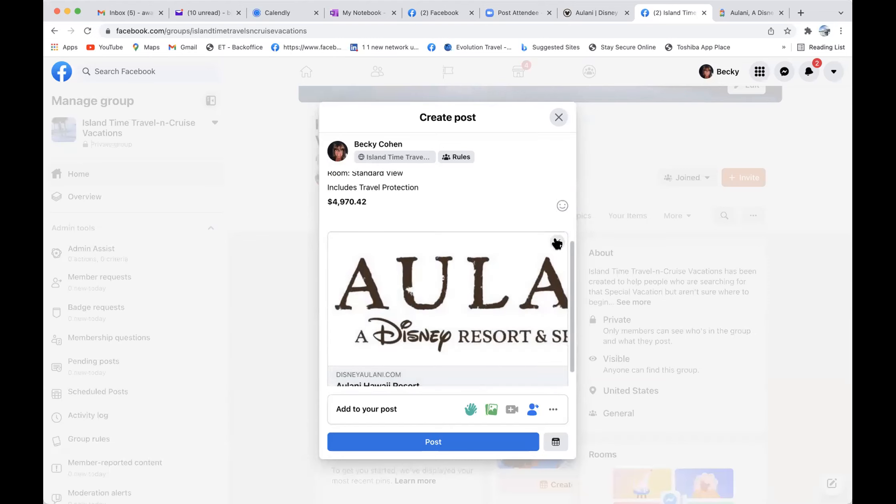
pyautogui.click(557, 243)
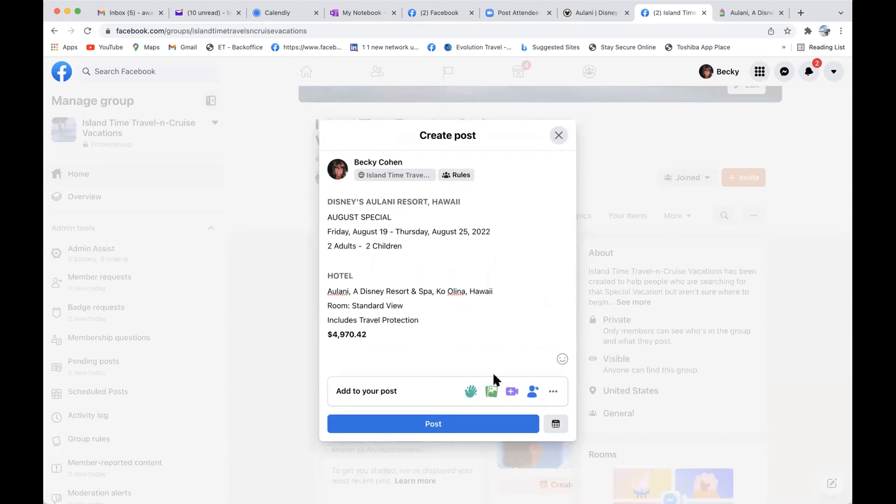
pyautogui.click(491, 390)
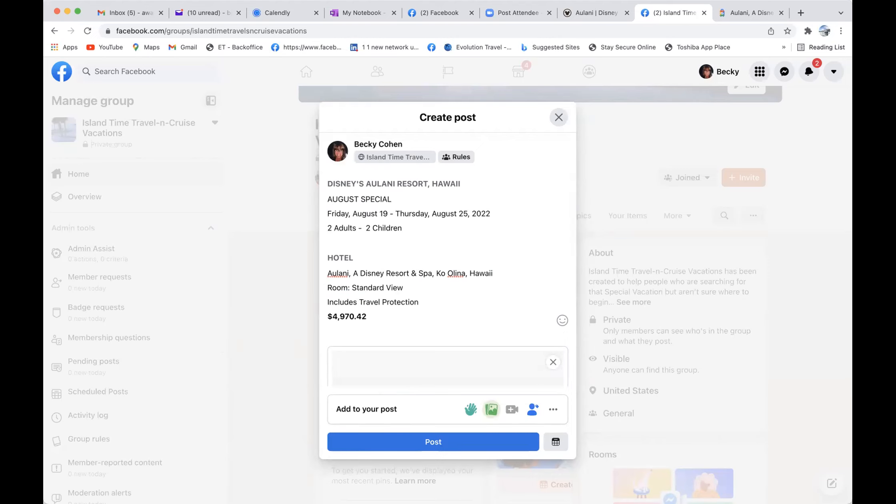
pyautogui.moveTo(195, 361); pyautogui.dragTo(418, 332)
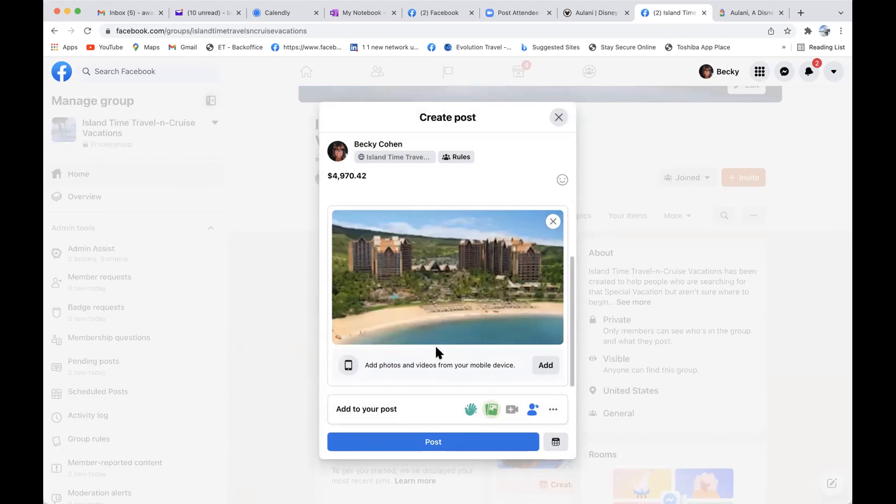
pyautogui.scroll(3, 437, 348)
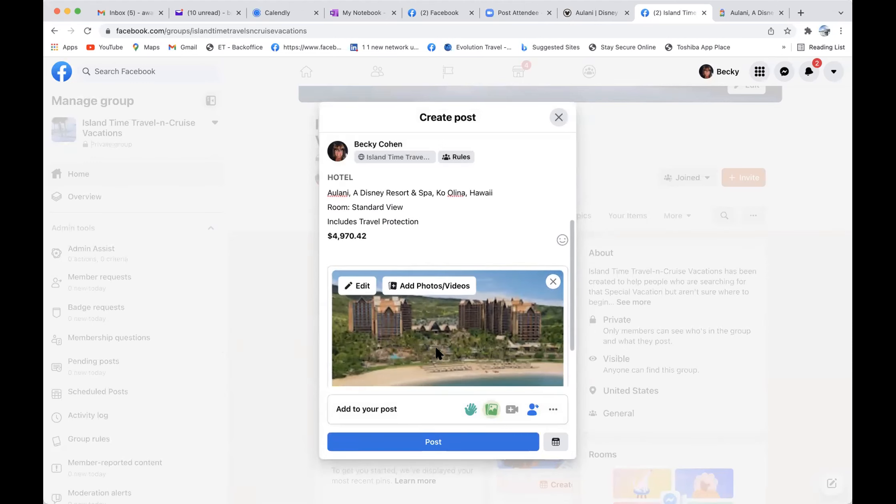
# Go back from the Aulani checkout to the Disney Travel Agents site and launch the Disney Site Builder
pyautogui.click(582, 13)
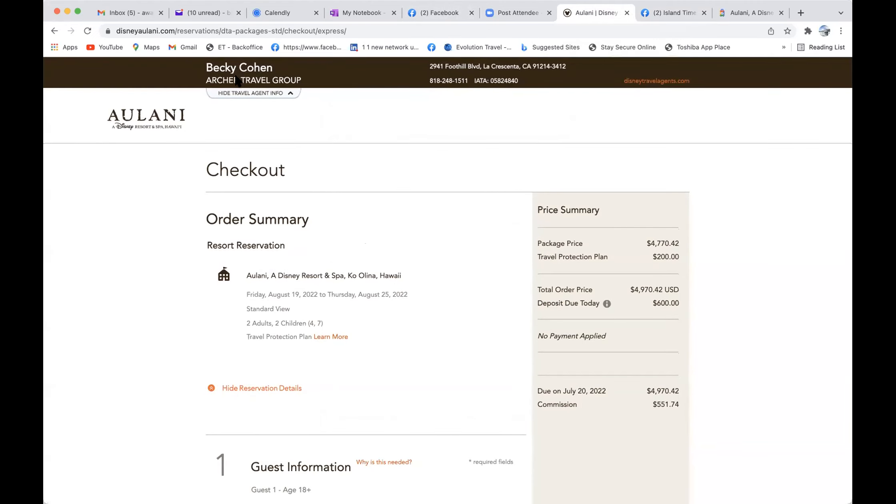
pyautogui.click(51, 30)
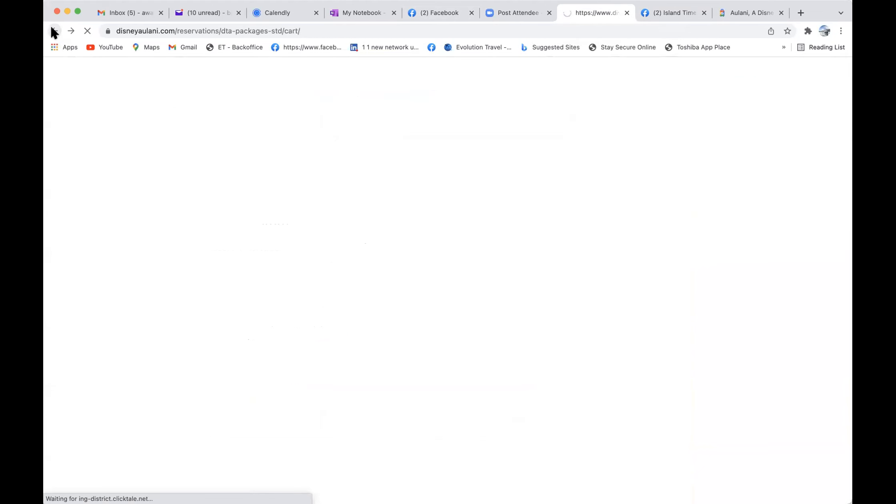
pyautogui.click(54, 31)
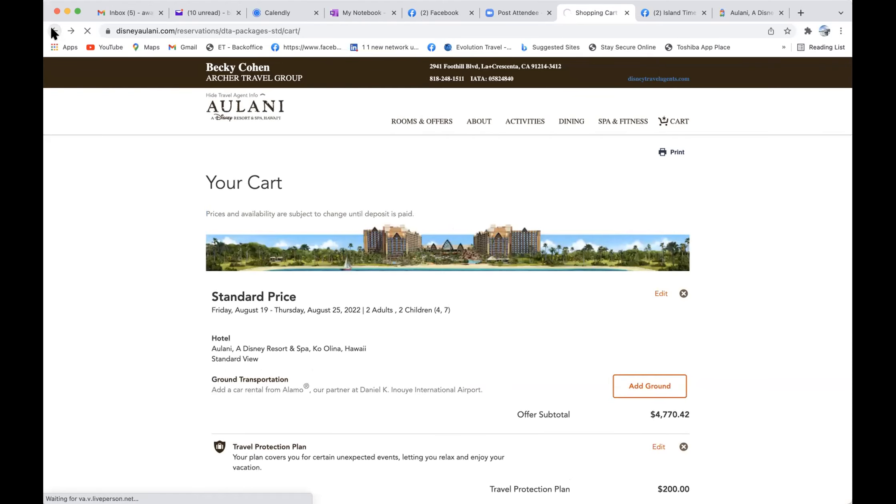
pyautogui.click(53, 31)
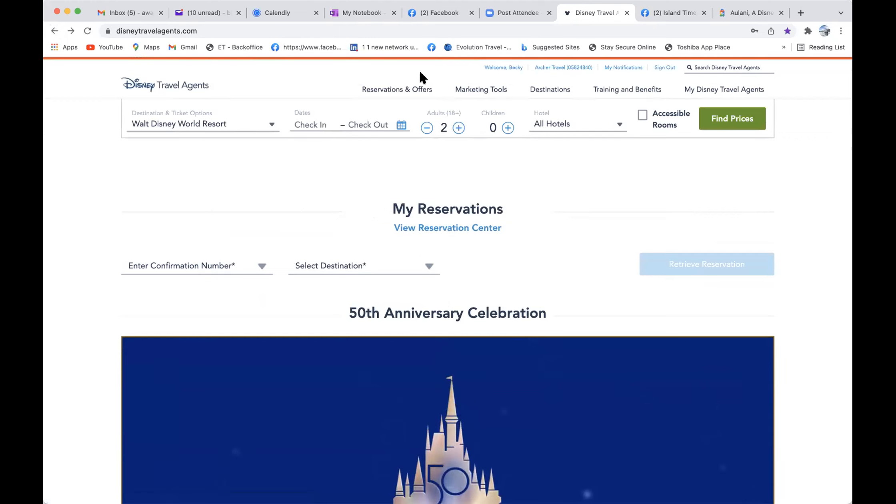
pyautogui.moveTo(486, 92)
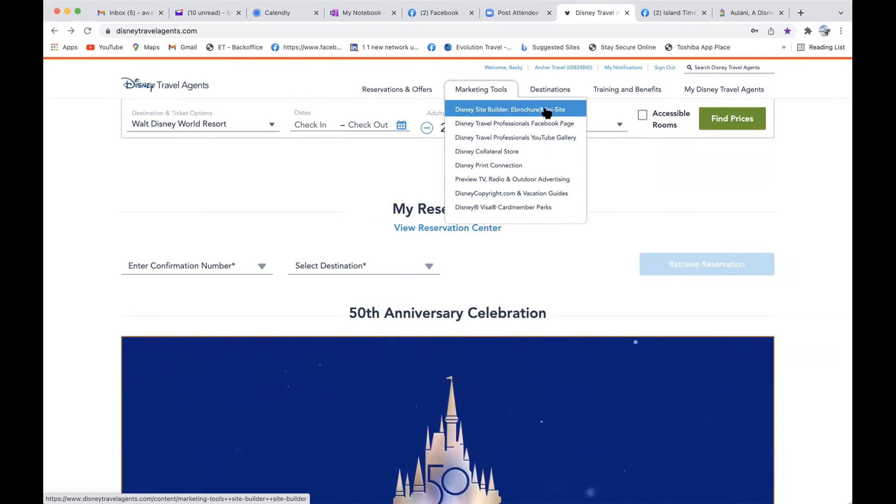
pyautogui.click(483, 110)
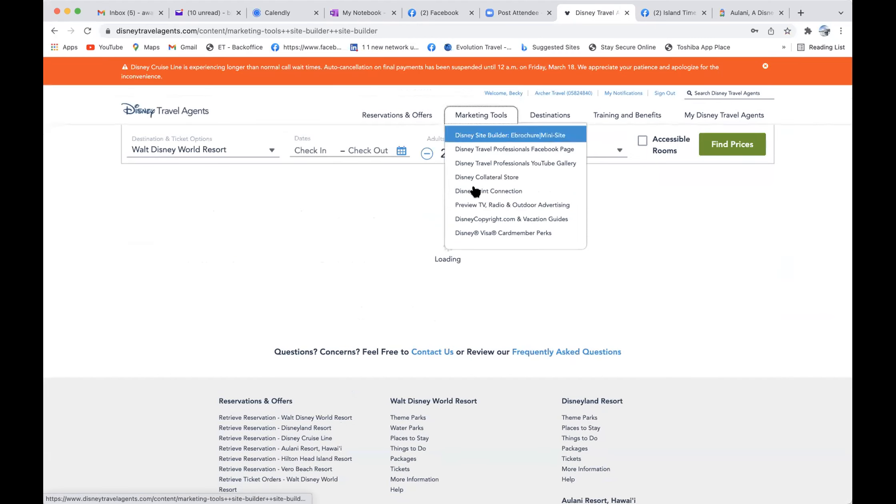
pyautogui.scroll(-5, 541, 248)
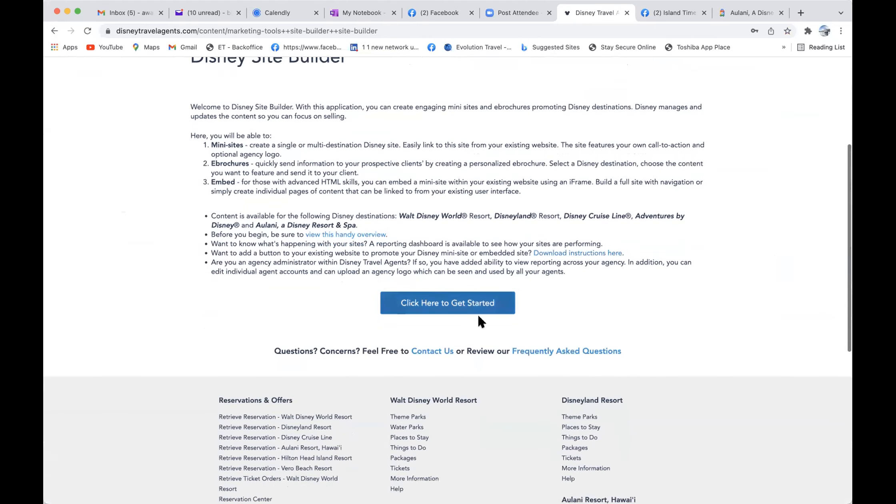
pyautogui.click(460, 305)
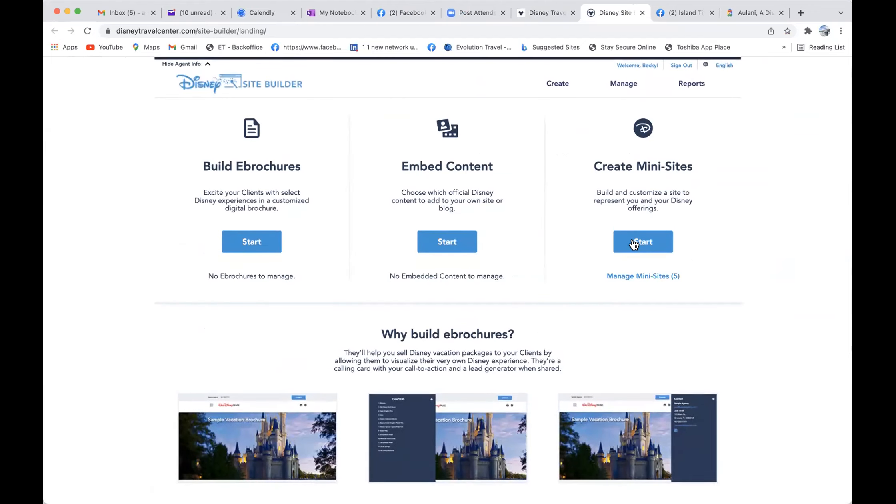
# Find the Aulani Resort & Spa mini-site among the managed mini-sites and copy its URL
pyautogui.click(640, 277)
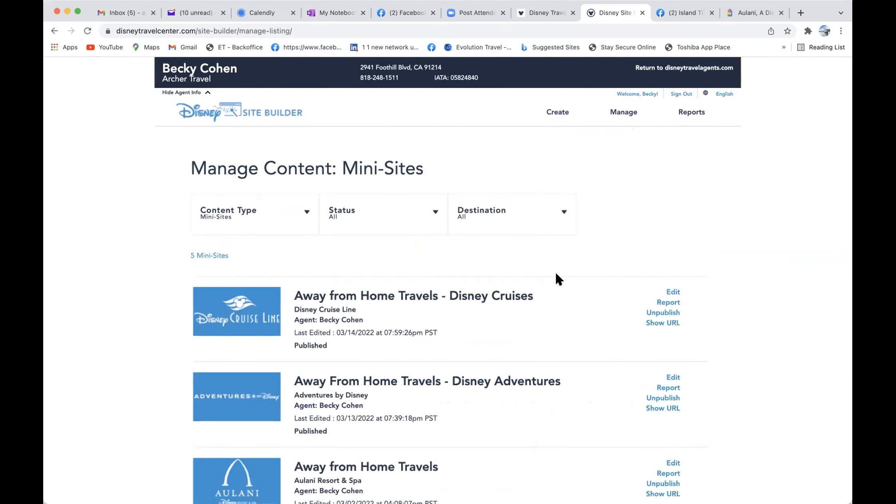
pyautogui.scroll(-2, 535, 329)
pyautogui.scroll(-6, 535, 331)
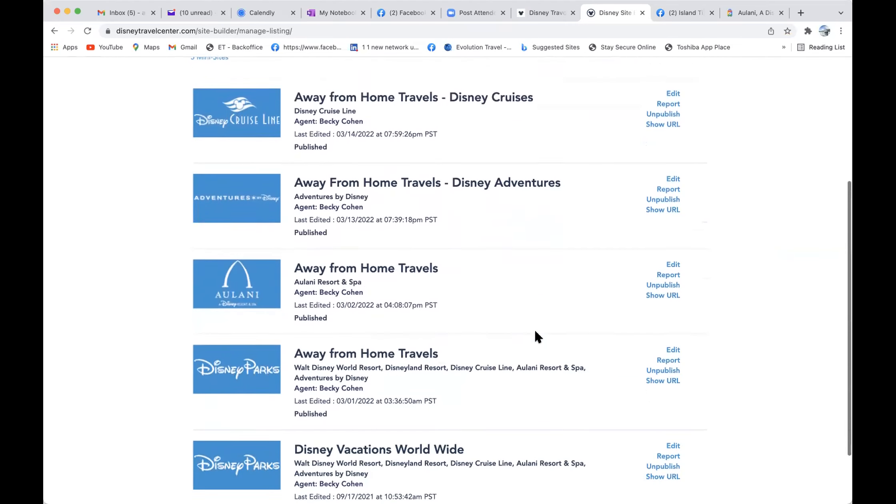
pyautogui.scroll(1, 536, 332)
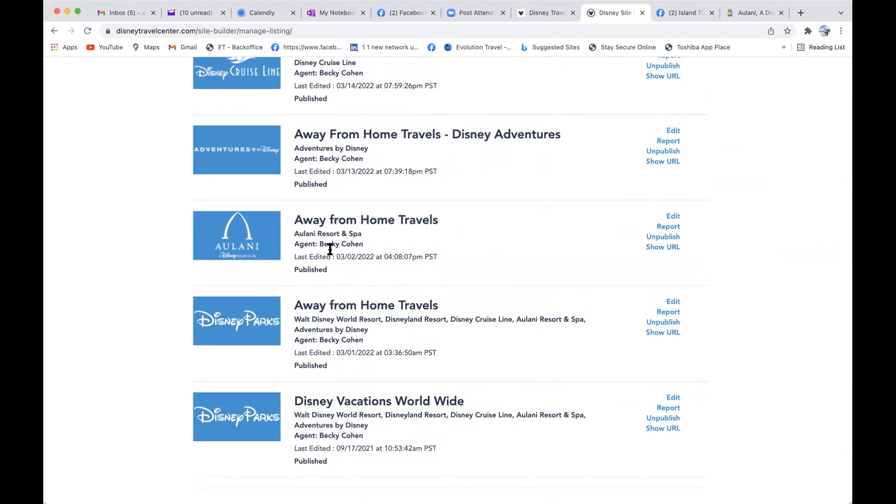
pyautogui.click(662, 248)
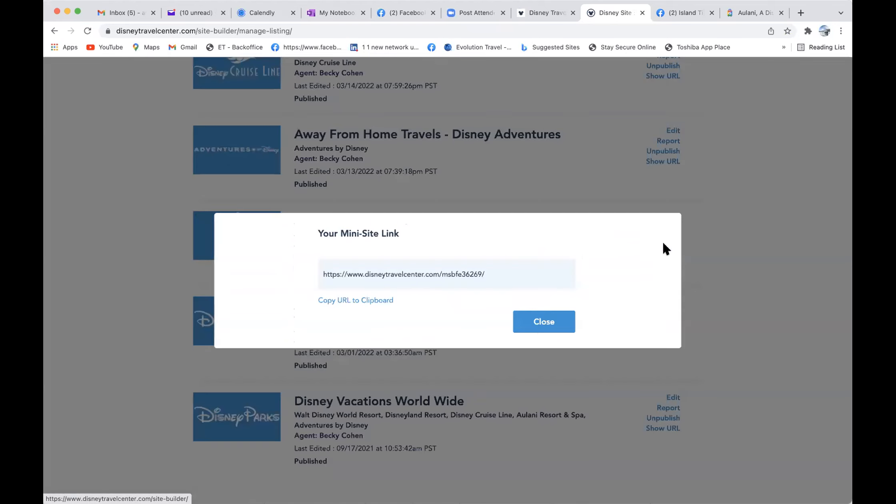
pyautogui.click(363, 301)
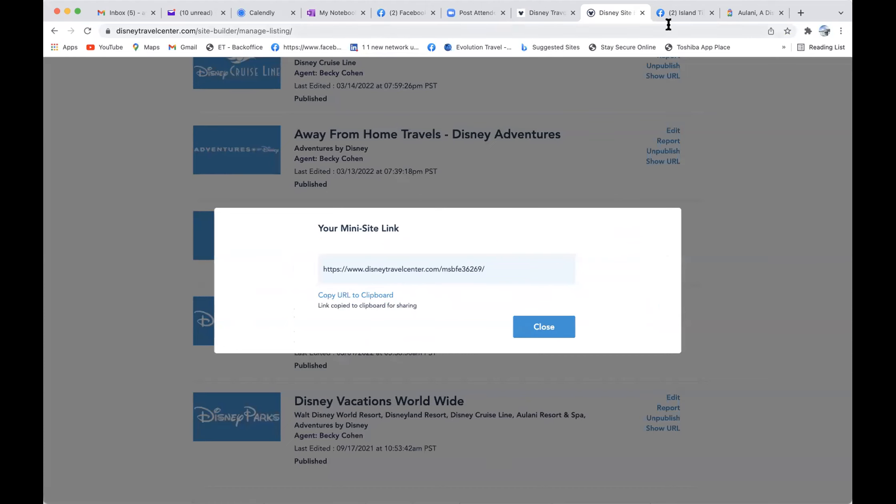
# Return to the Facebook group post and paste the mini-site link on a new line below the price
pyautogui.click(679, 9)
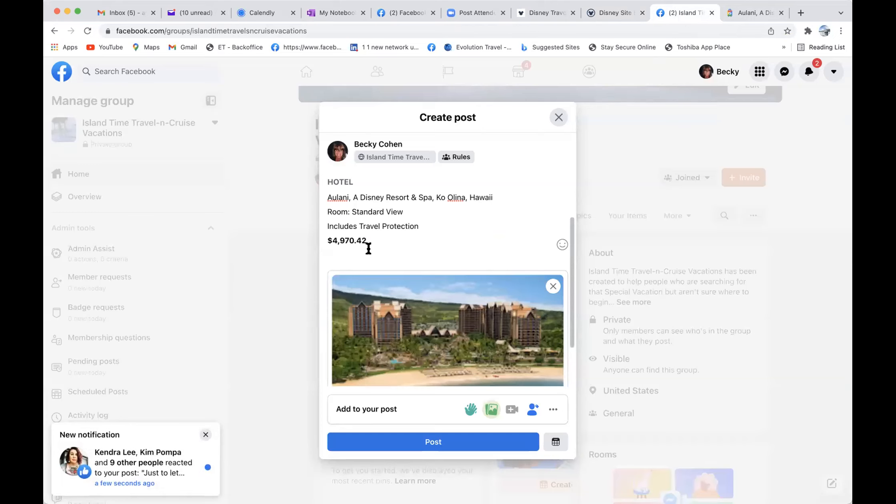
pyautogui.press('Return')
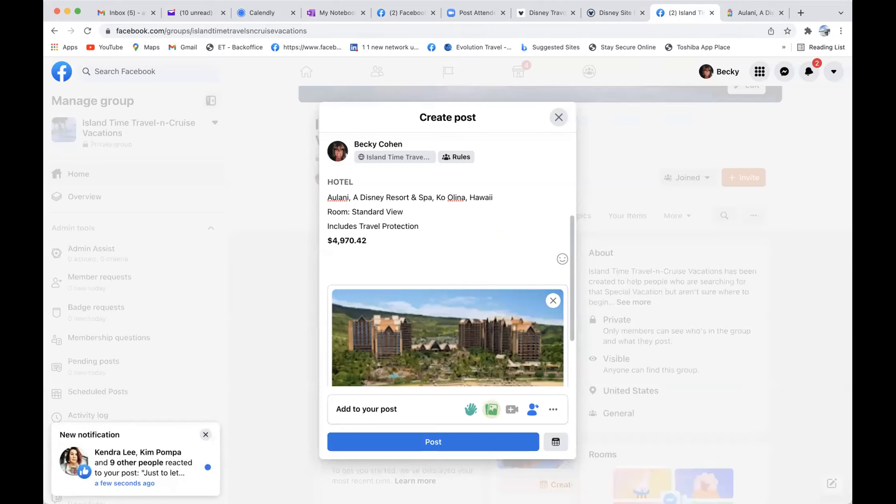
pyautogui.moveTo(524, 317)
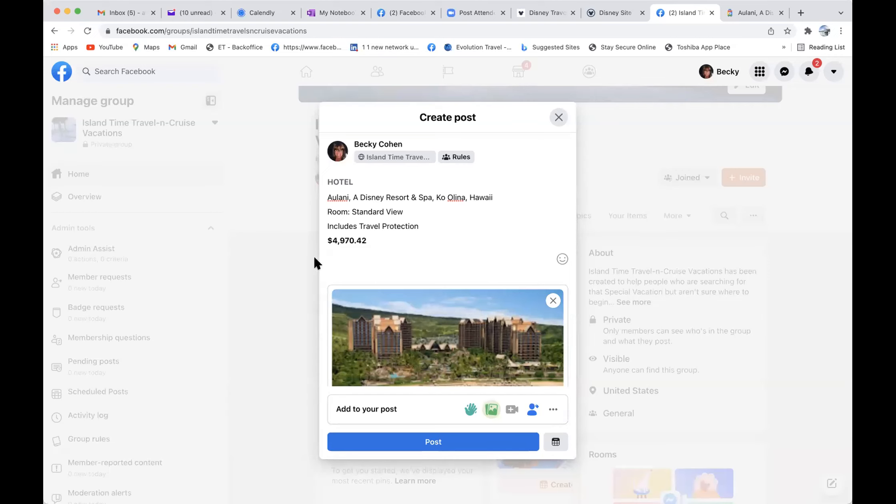
pyautogui.rightClick(329, 252)
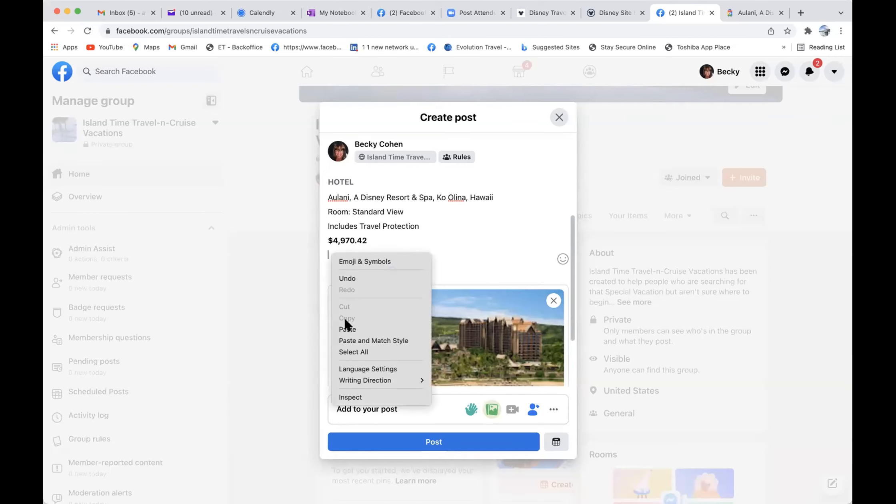
pyautogui.click(346, 330)
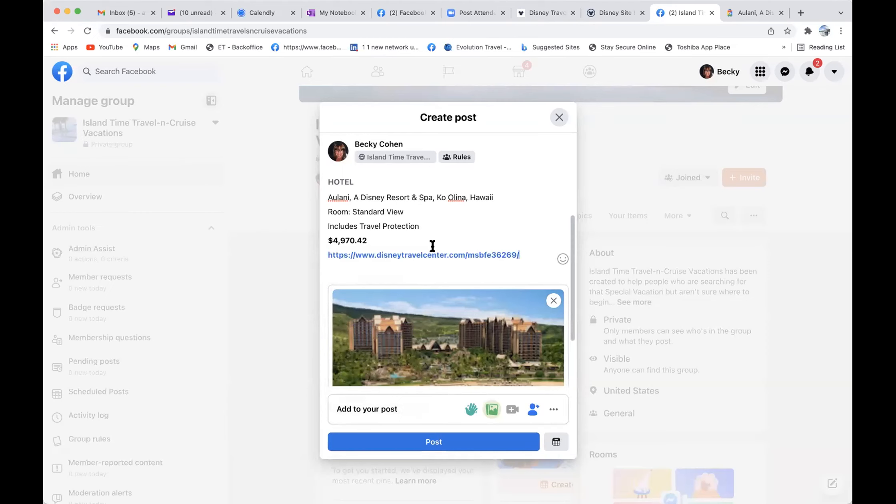
# Attach the resort's pool and lazy river photos, and clear the attached photos from the post
pyautogui.moveTo(387, 362)
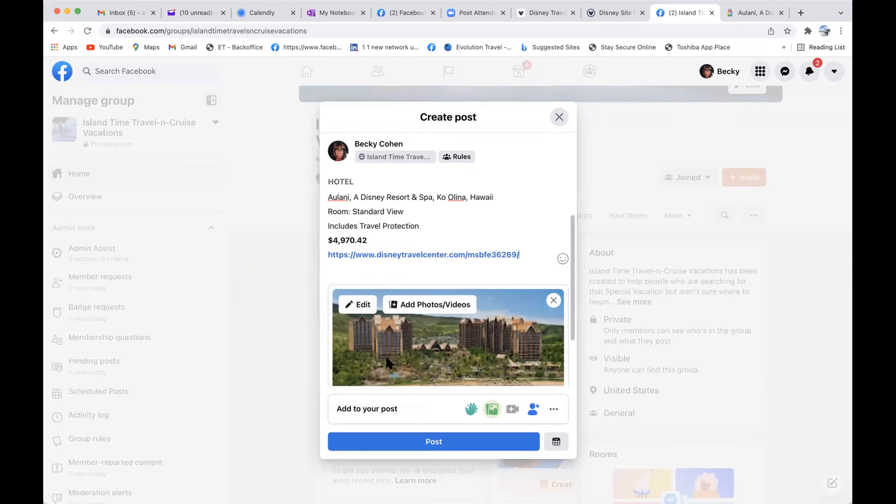
pyautogui.scroll(-3, 386, 354)
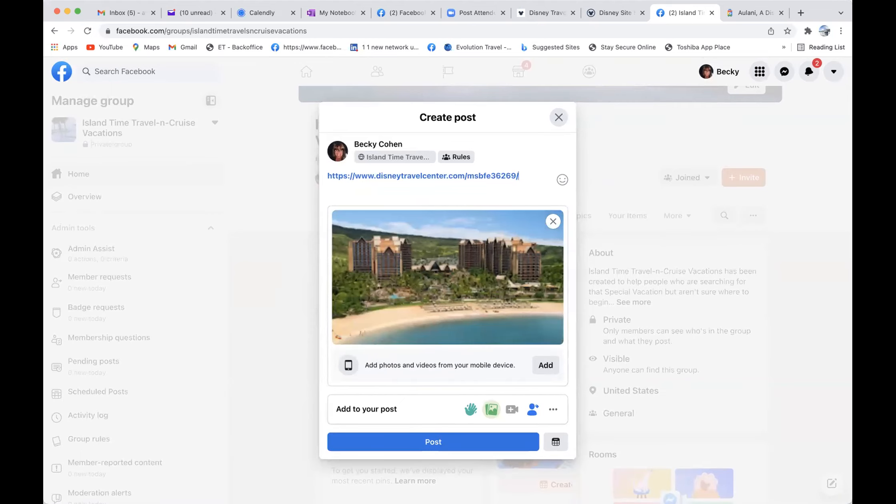
pyautogui.moveTo(140, 340); pyautogui.dragTo(393, 312)
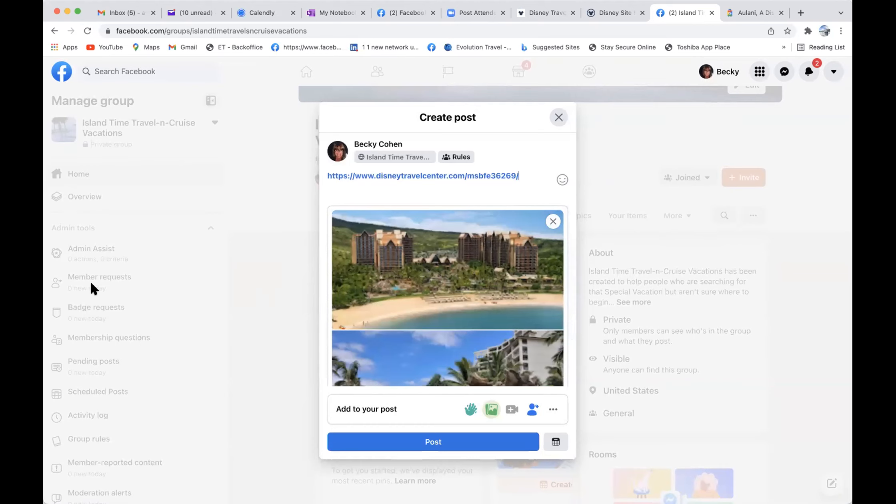
pyautogui.moveTo(46, 309); pyautogui.dragTo(437, 356)
pyautogui.scroll(-5, 394, 331)
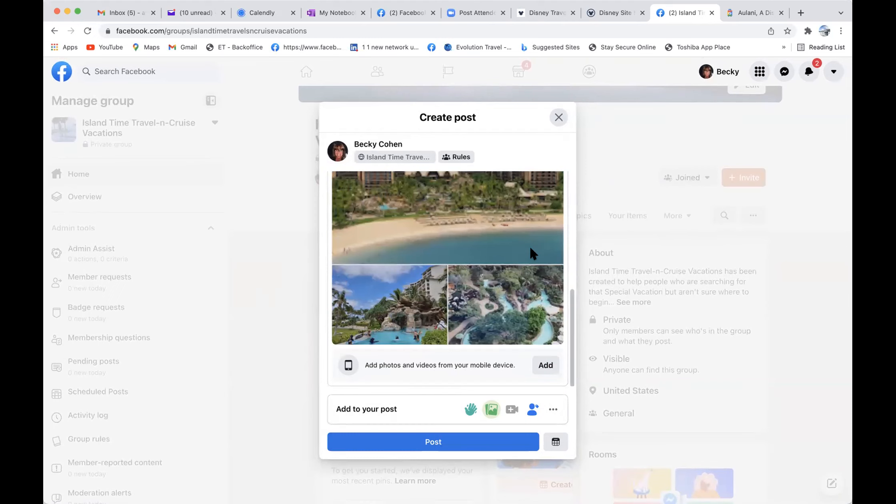
pyautogui.scroll(5, 520, 252)
pyautogui.click(552, 210)
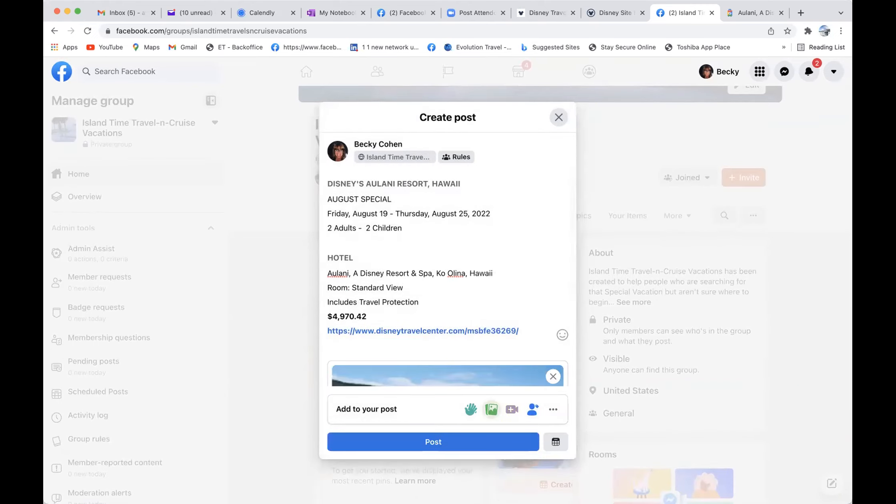
# Attach a photo of the resort's pool and a photo of the hula dancers to the post
pyautogui.moveTo(116, 343); pyautogui.dragTo(379, 356)
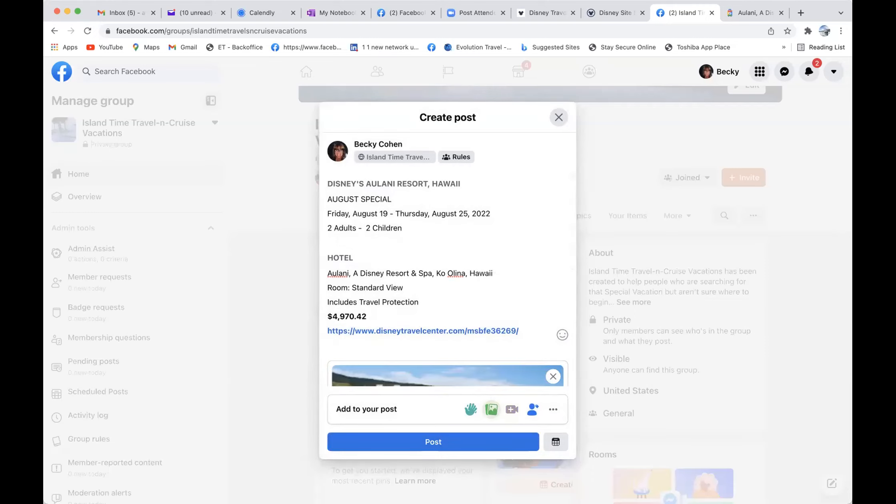
pyautogui.moveTo(204, 391); pyautogui.dragTo(456, 386)
pyautogui.scroll(-5, 439, 355)
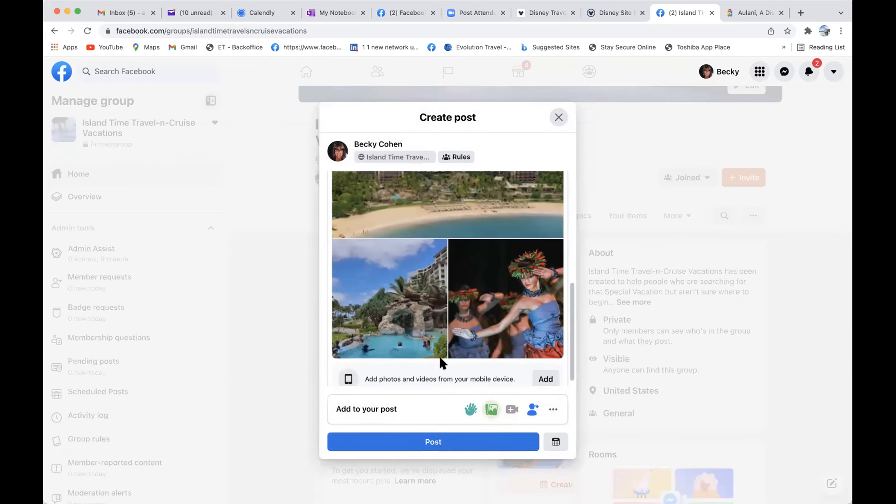
# Below the price, add the lines "Flights and car rentals can be added" and "**Prices Vary", and review the post text
pyautogui.scroll(5, 441, 377)
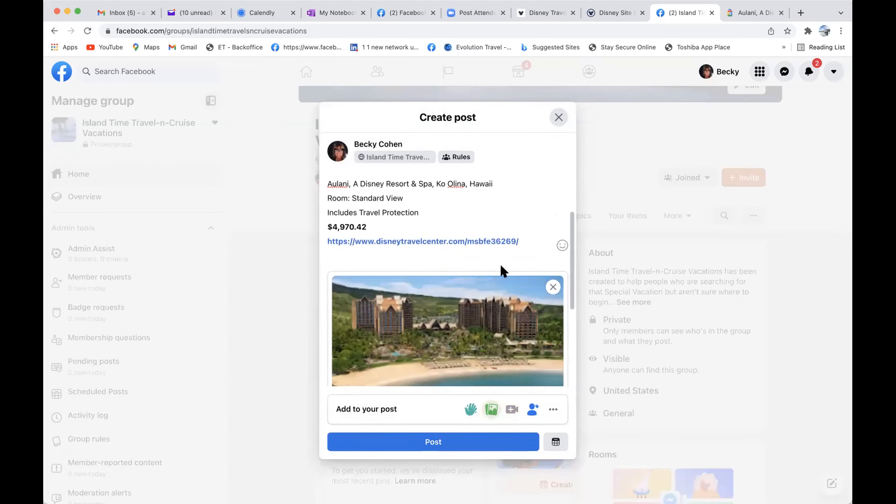
pyautogui.click(379, 226)
pyautogui.press('Return')
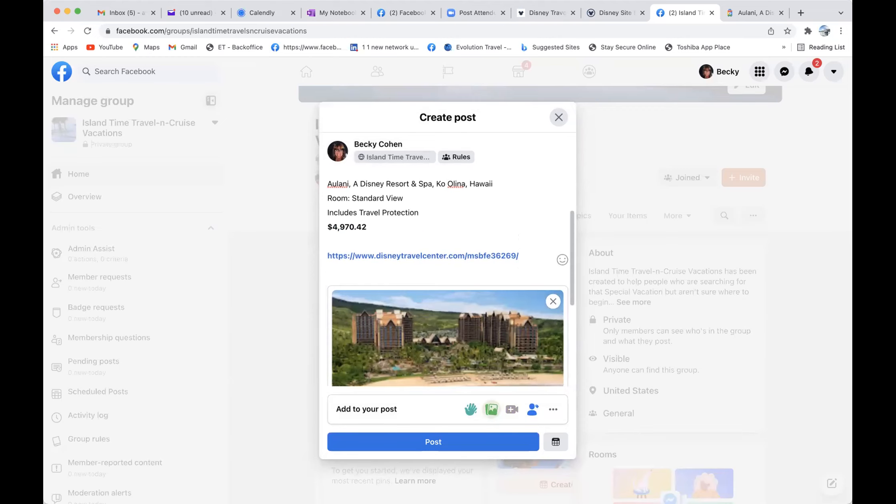
pyautogui.write('Flight')
pyautogui.write('s and car renta')
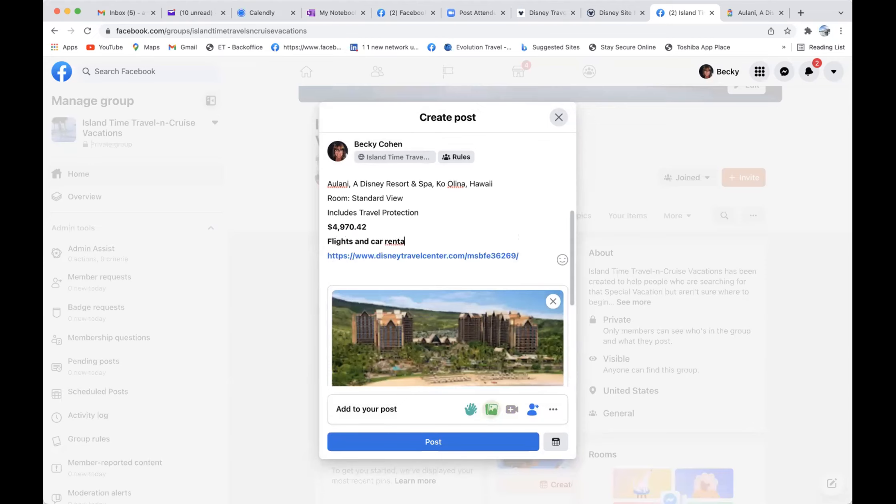
pyautogui.write('ls can be added')
pyautogui.press('Return')
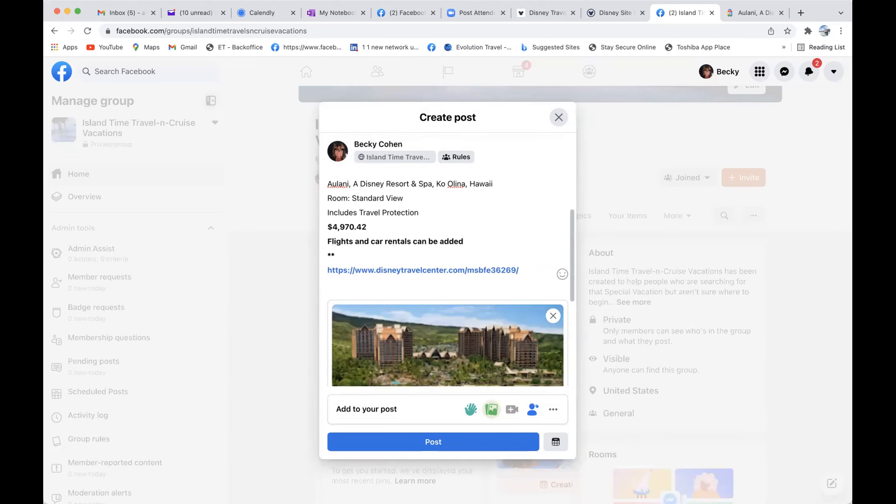
pyautogui.write('**Prices Vary')
pyautogui.scroll(3, 379, 229)
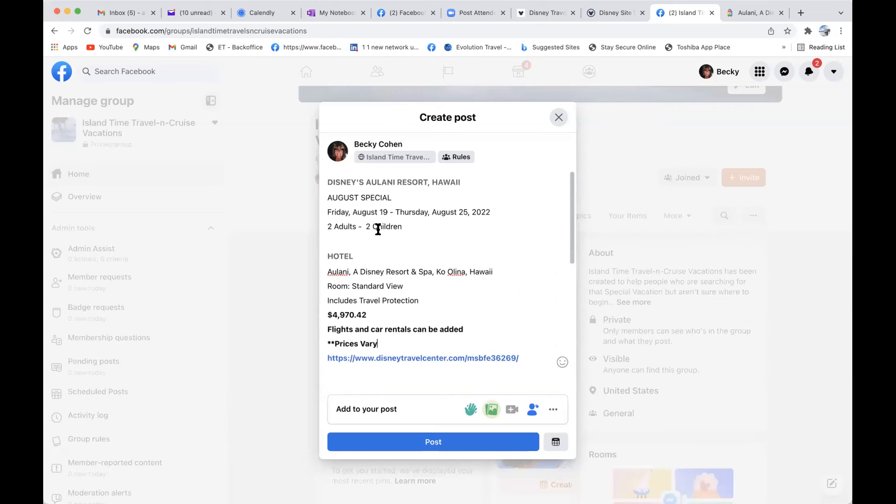
pyautogui.scroll(1, 447, 325)
pyautogui.scroll(-1, 440, 327)
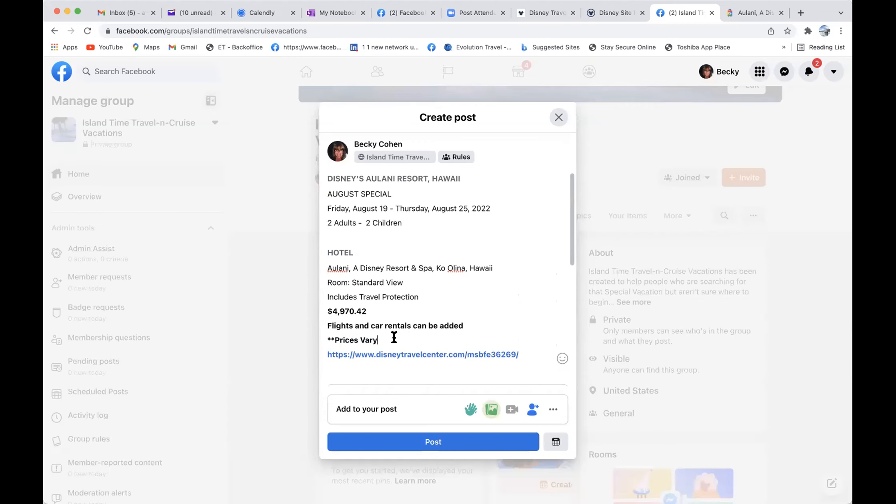